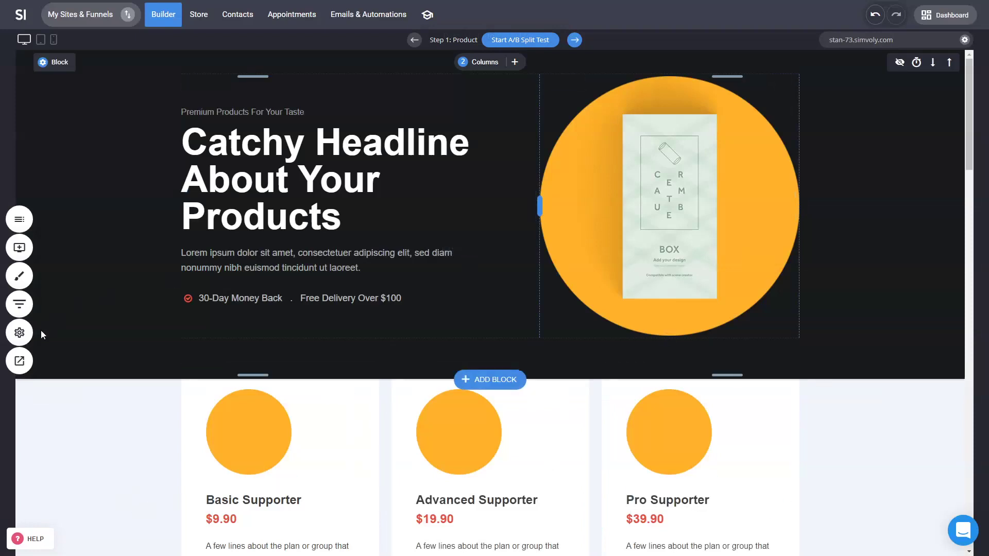
{"action": "left_click", "coordinate": [21, 304]}
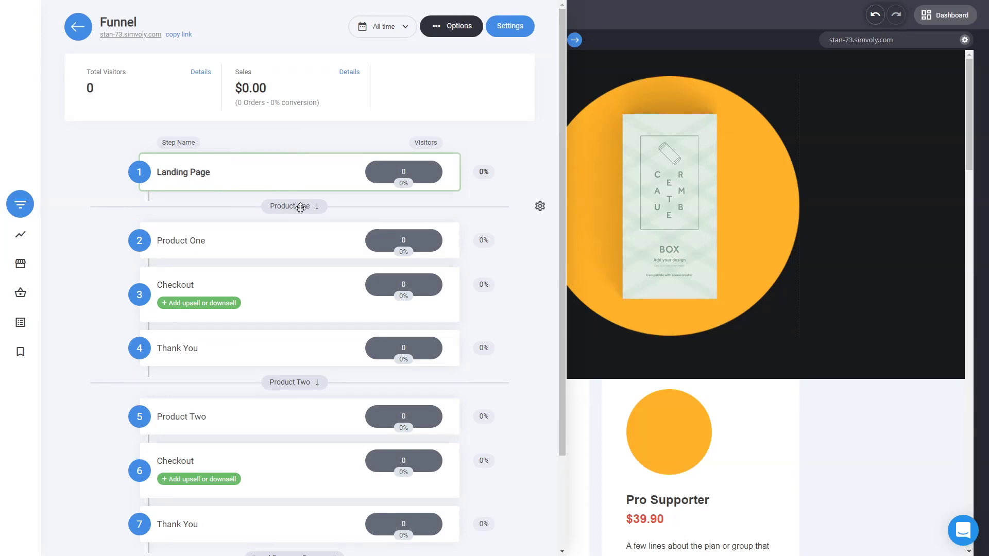
{"action": "scroll", "coordinate": [301, 207], "scroll_direction": "down", "scroll_amount": 3}
{"action": "left_click", "coordinate": [201, 517]}
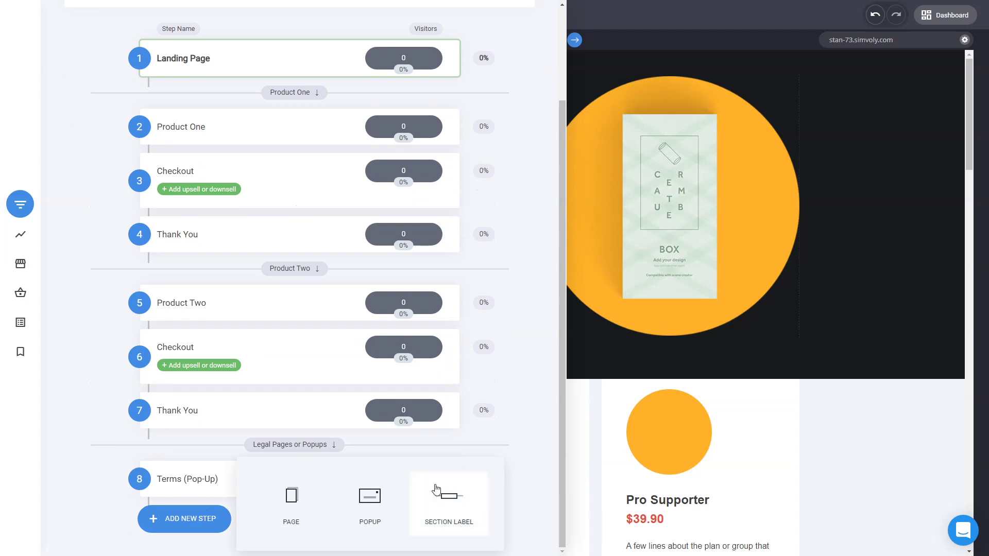
{"action": "left_click", "coordinate": [536, 400]}
{"action": "scroll", "coordinate": [503, 353], "scroll_direction": "up", "scroll_amount": 2}
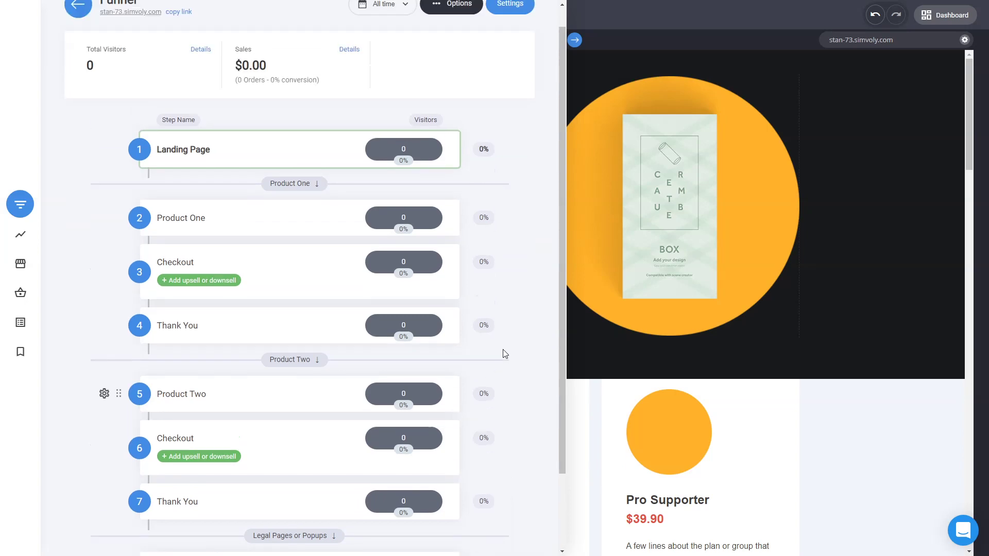
{"action": "scroll", "coordinate": [503, 349], "scroll_direction": "up", "scroll_amount": 1}
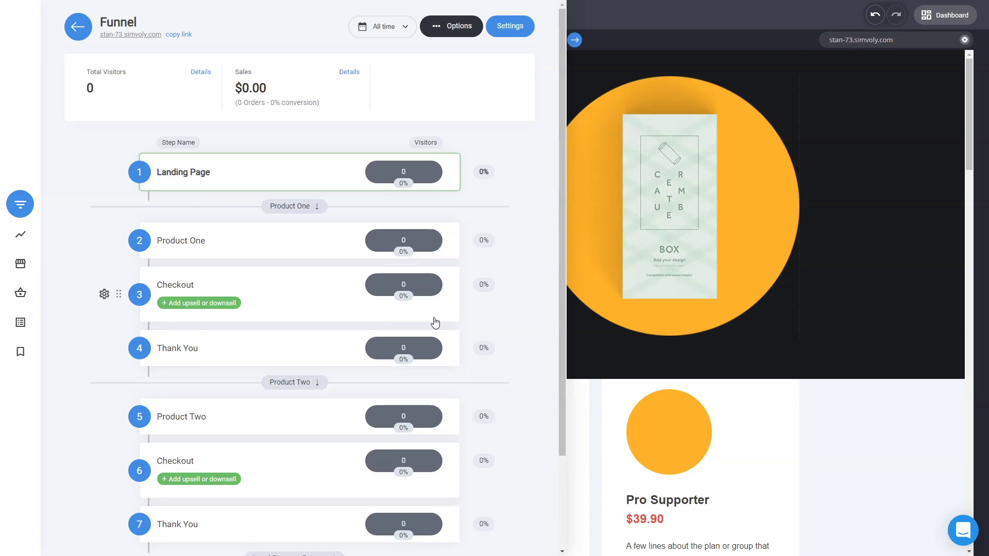
{"action": "mouse_move", "coordinate": [367, 294]}
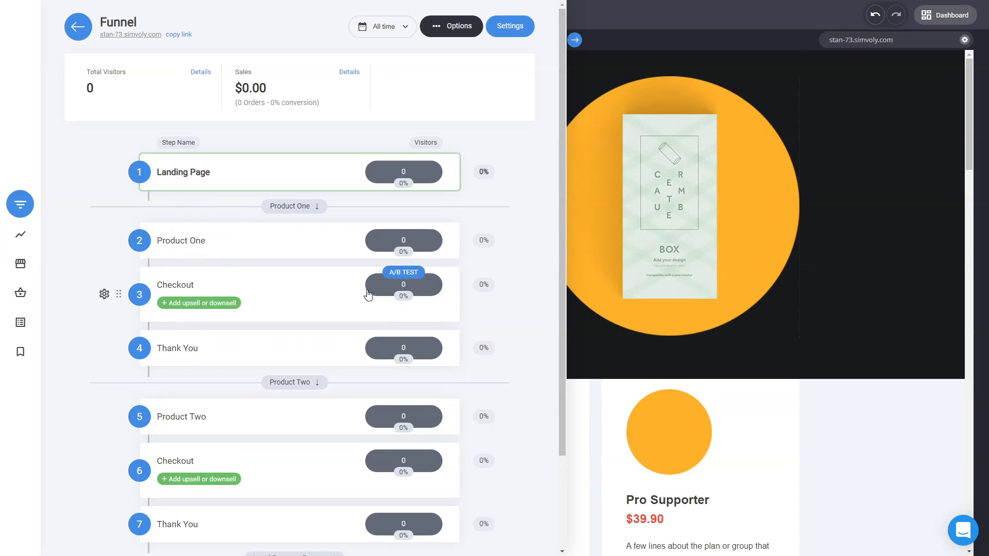
{"action": "scroll", "coordinate": [368, 294], "scroll_direction": "down", "scroll_amount": 2}
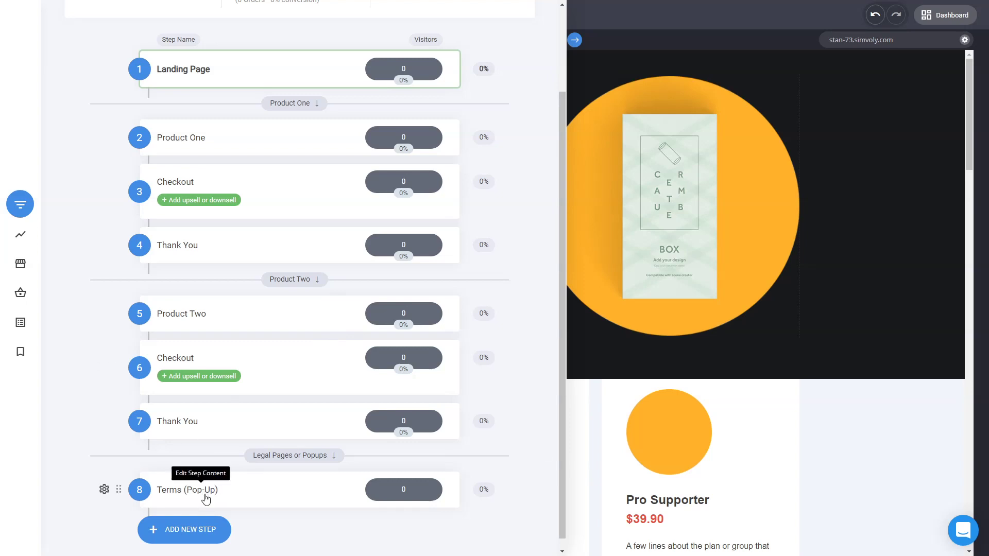
{"action": "scroll", "coordinate": [227, 495], "scroll_direction": "up", "scroll_amount": 2}
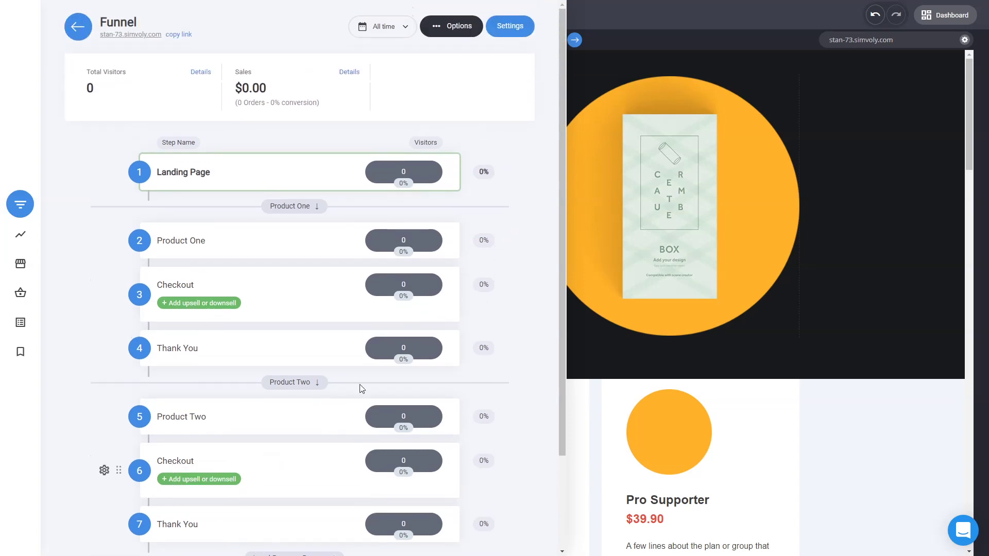
Close the funnel step list, then select and deselect the Basic Supporter Explore button.
{"action": "left_click", "coordinate": [636, 280]}
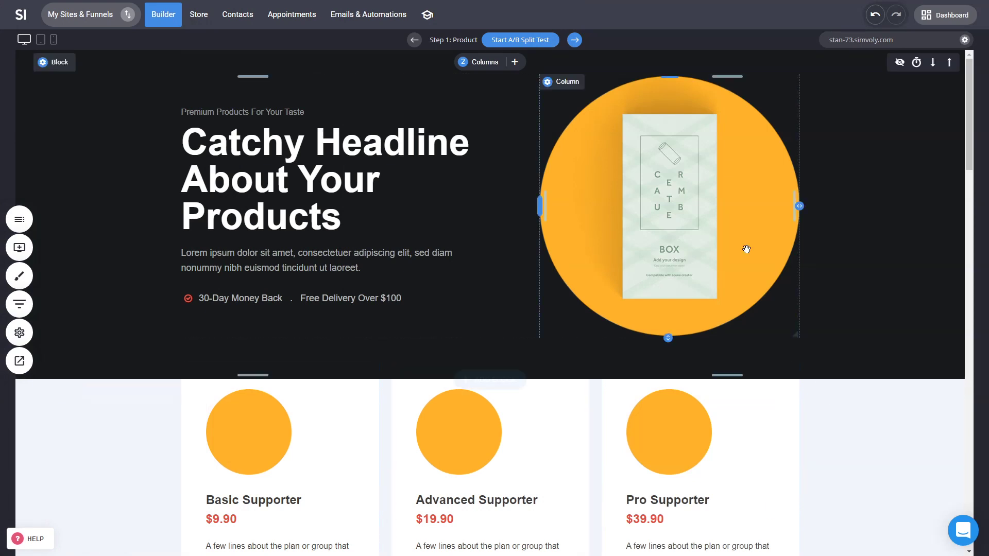
{"action": "scroll", "coordinate": [314, 298], "scroll_direction": "down", "scroll_amount": 3}
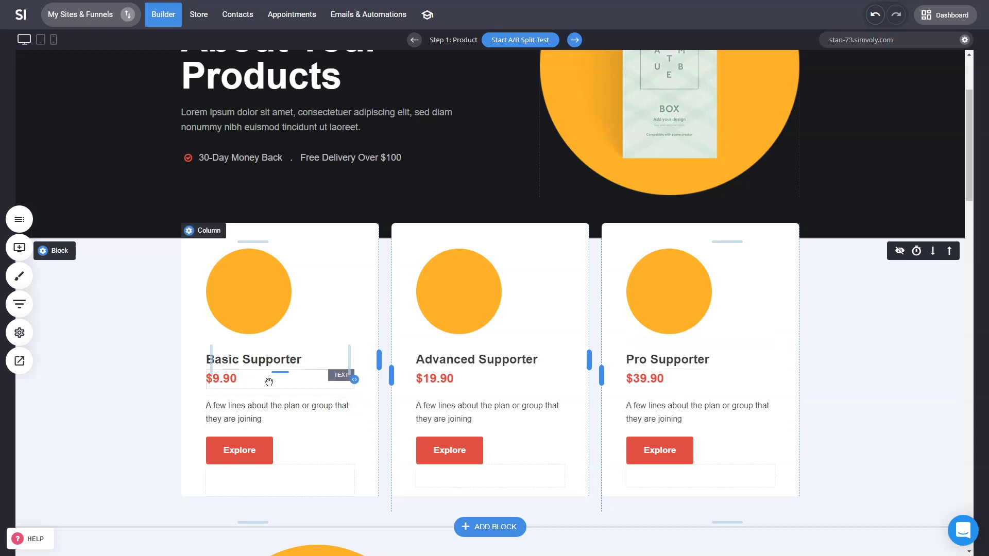
{"action": "left_click", "coordinate": [259, 454]}
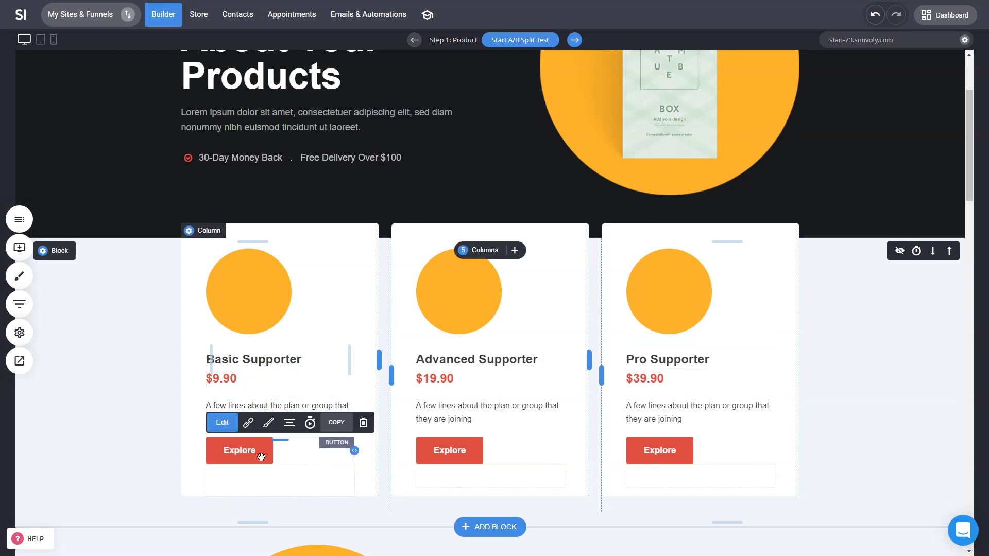
{"action": "left_click", "coordinate": [862, 440]}
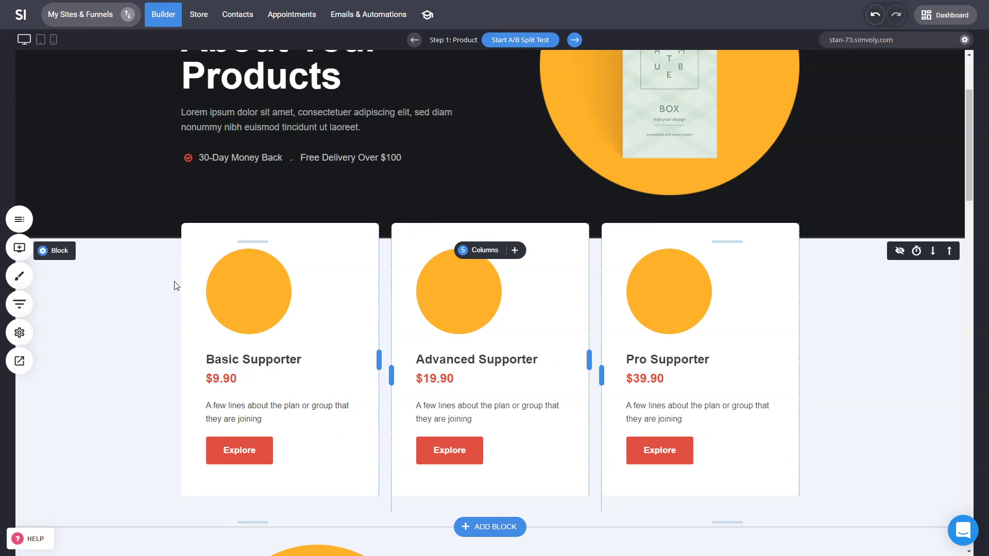
{"action": "mouse_move", "coordinate": [197, 283]}
Check which funnel step the Basic Supporter Explore button links to, leave it unchanged, and reopen the step list.
{"action": "scroll", "coordinate": [772, 359], "scroll_direction": "up", "scroll_amount": 3}
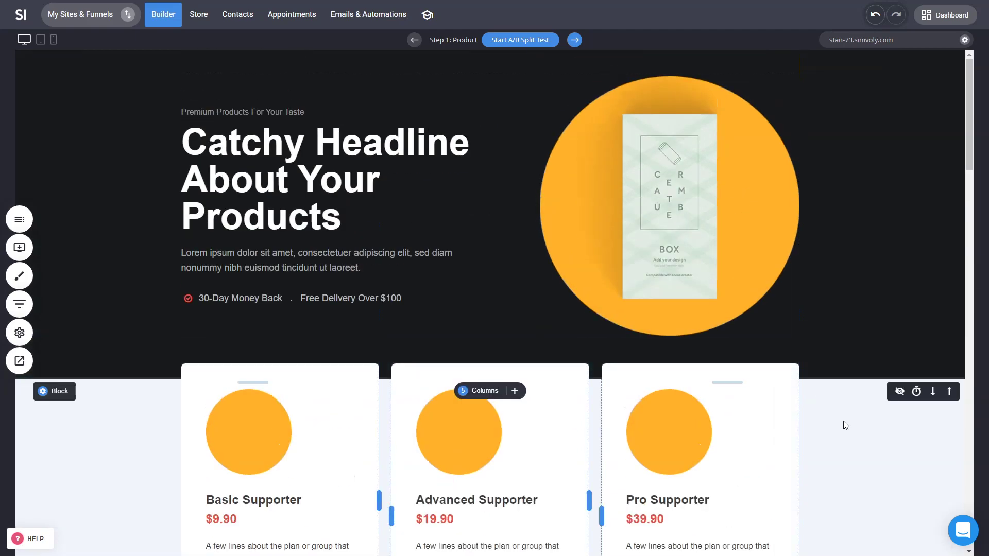
{"action": "scroll", "coordinate": [850, 443], "scroll_direction": "down", "scroll_amount": 4}
{"action": "scroll", "coordinate": [856, 402], "scroll_direction": "down", "scroll_amount": 6}
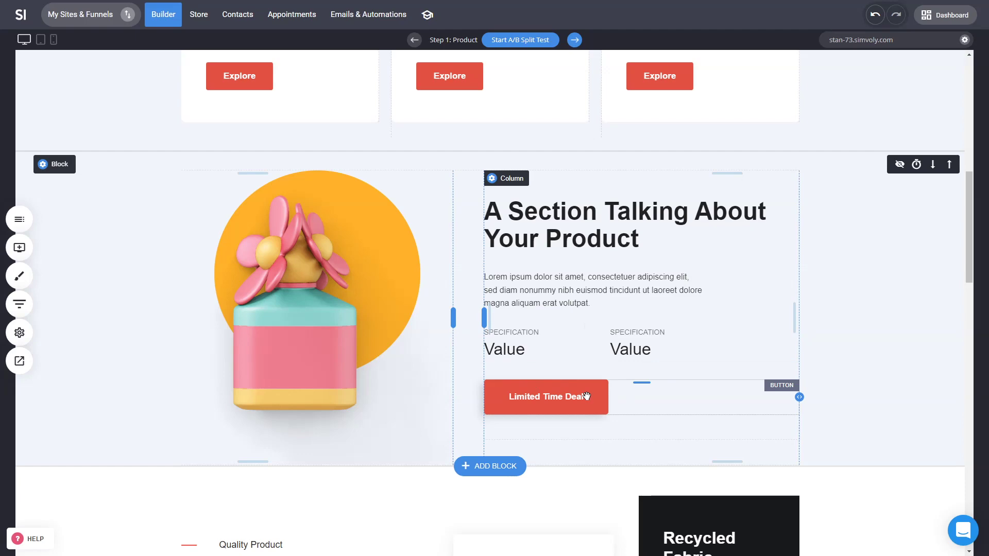
{"action": "scroll", "coordinate": [857, 316], "scroll_direction": "down", "scroll_amount": 7}
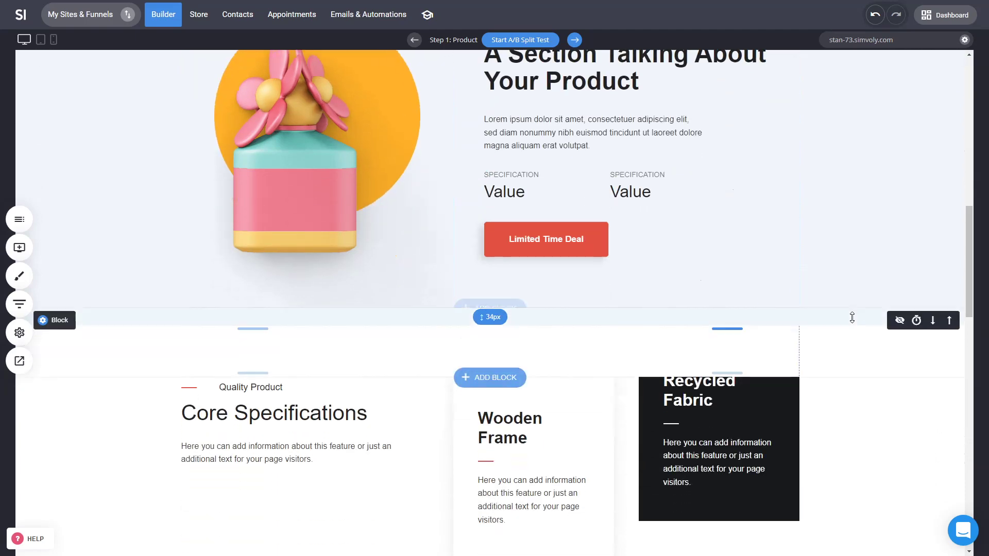
{"action": "scroll", "coordinate": [716, 147], "scroll_direction": "down", "scroll_amount": 13}
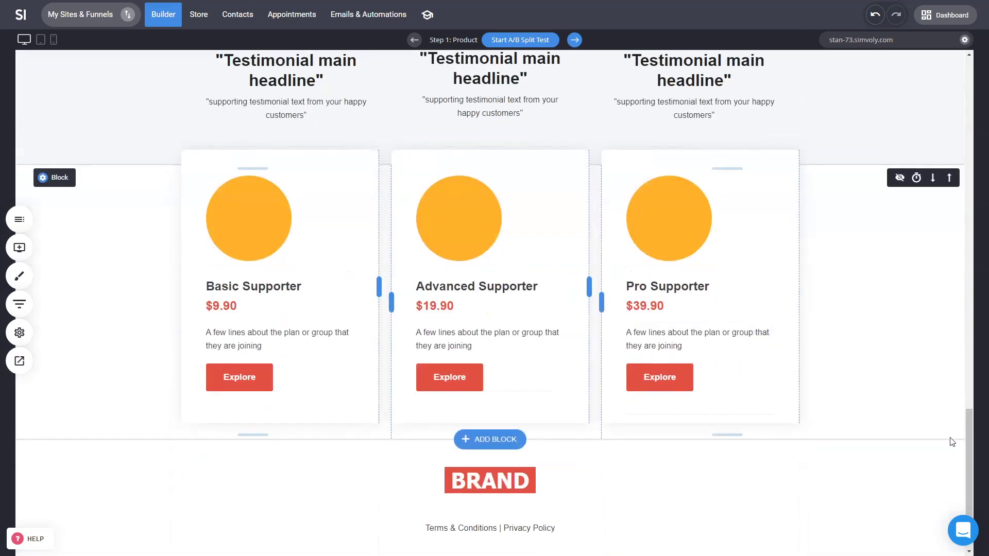
{"action": "left_click", "coordinate": [264, 377]}
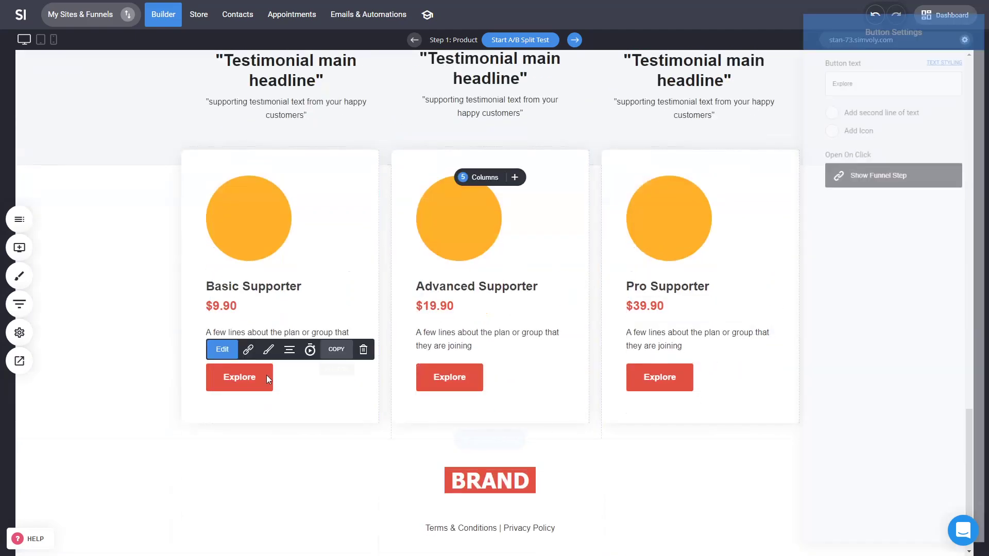
{"action": "left_click", "coordinate": [875, 170]}
{"action": "left_click", "coordinate": [532, 138]}
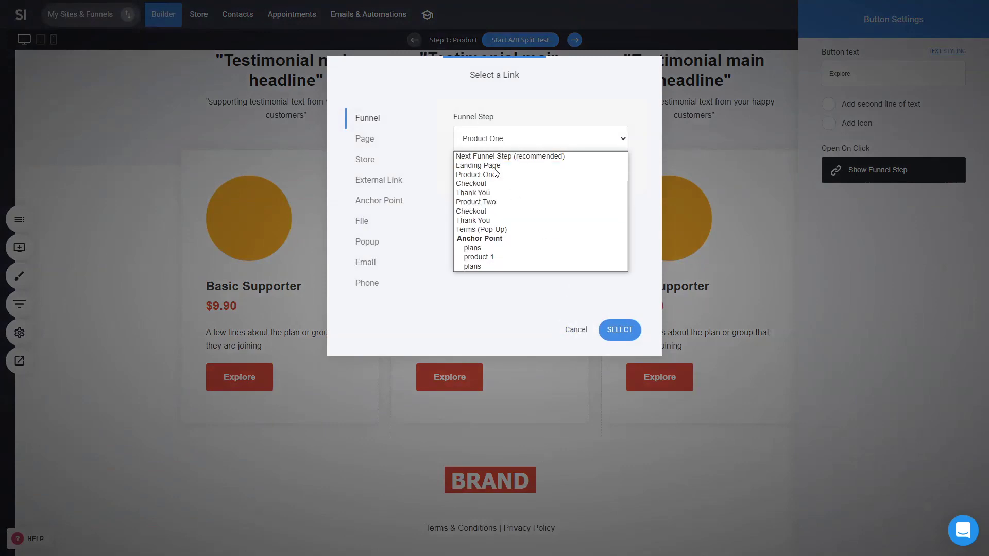
{"action": "left_click", "coordinate": [577, 332]}
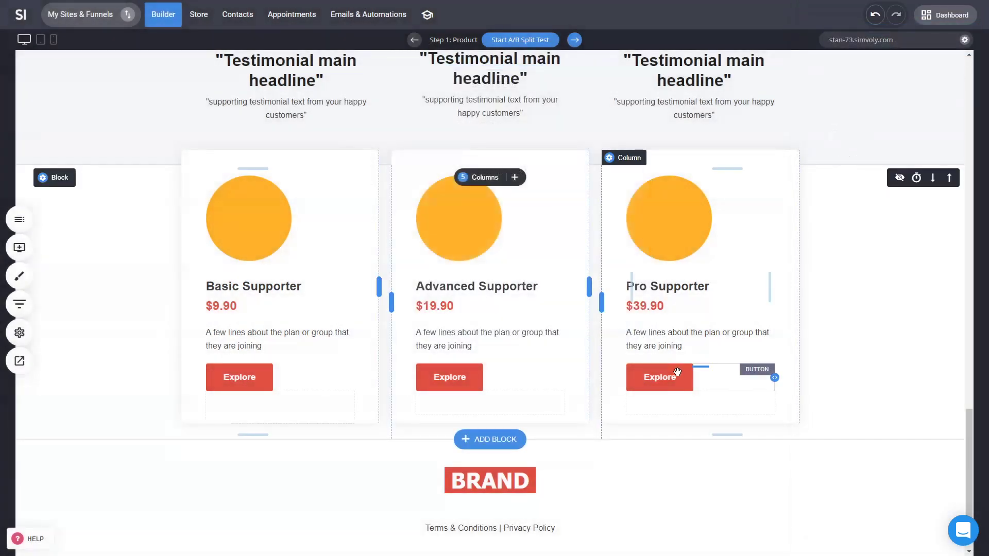
{"action": "left_click", "coordinate": [19, 304]}
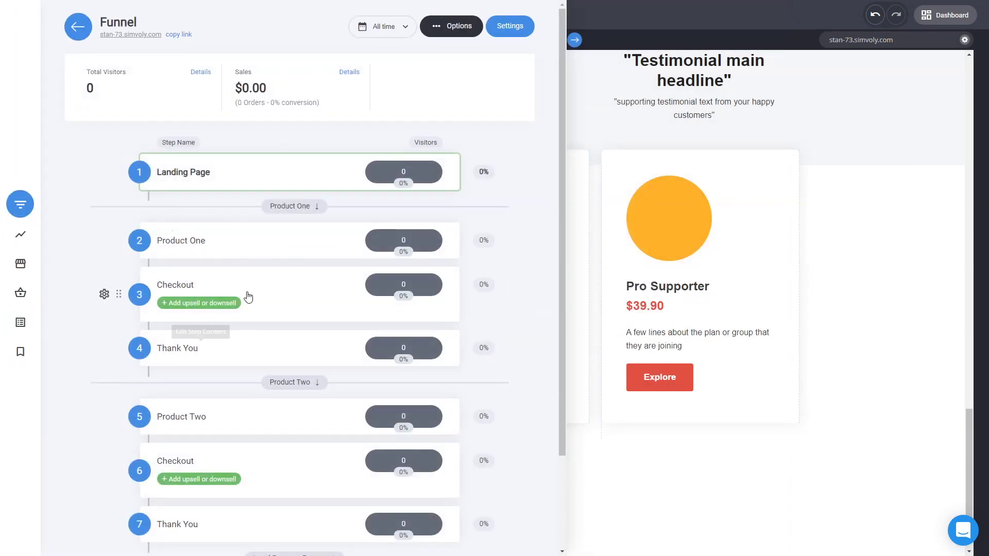
Glance at a step's gear options without changes, then open the Product One page for editing.
{"action": "left_click", "coordinate": [104, 240]}
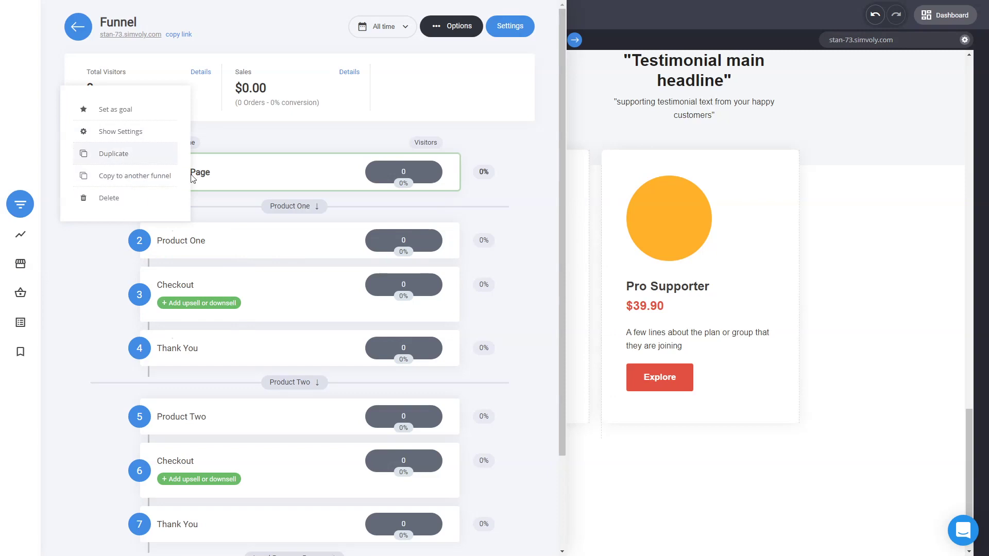
{"action": "left_click", "coordinate": [532, 332]}
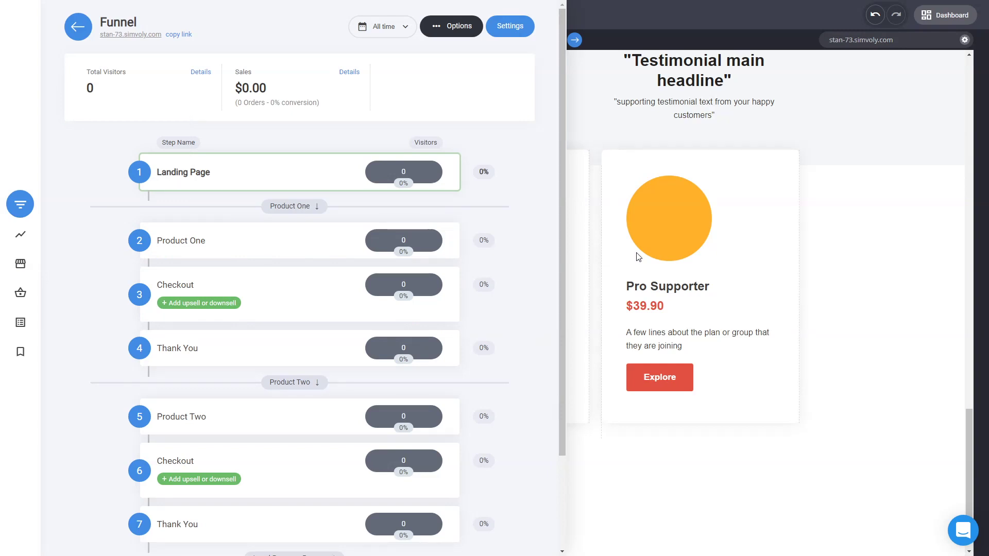
{"action": "left_click", "coordinate": [195, 243]}
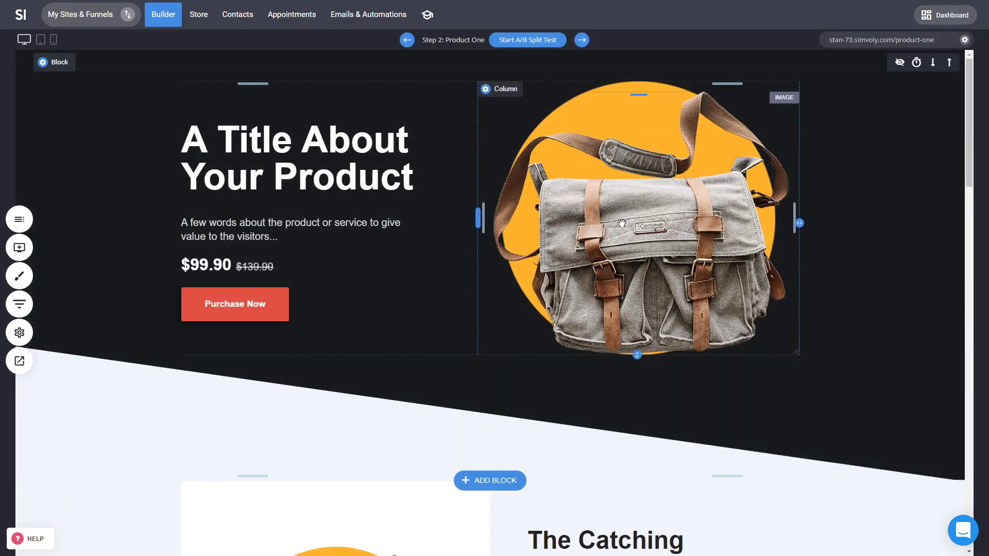
Open the Step 3 Checkout page from the funnel step list.
{"action": "scroll", "coordinate": [875, 402], "scroll_direction": "down", "scroll_amount": 5}
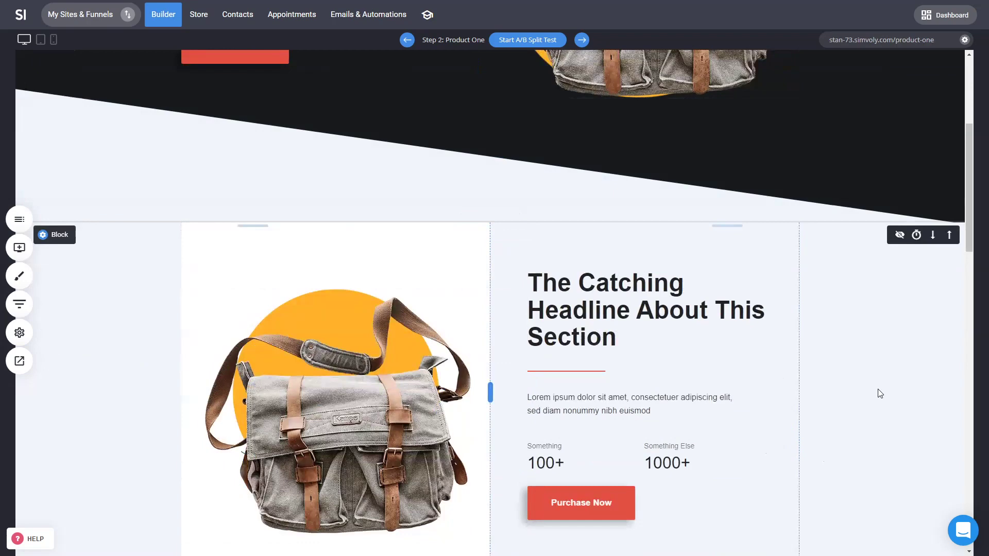
{"action": "scroll", "coordinate": [869, 393], "scroll_direction": "down", "scroll_amount": 18}
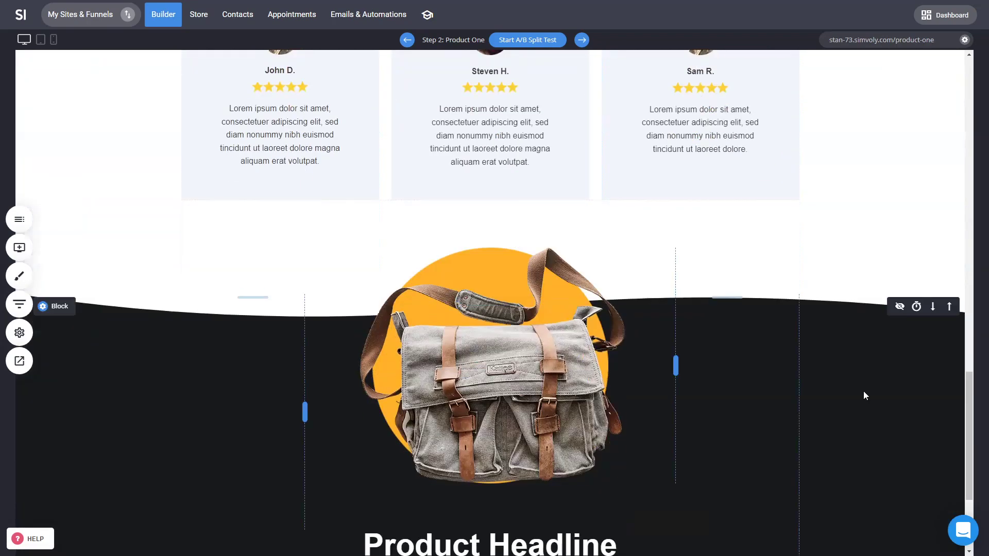
{"action": "scroll", "coordinate": [866, 395], "scroll_direction": "up", "scroll_amount": 6}
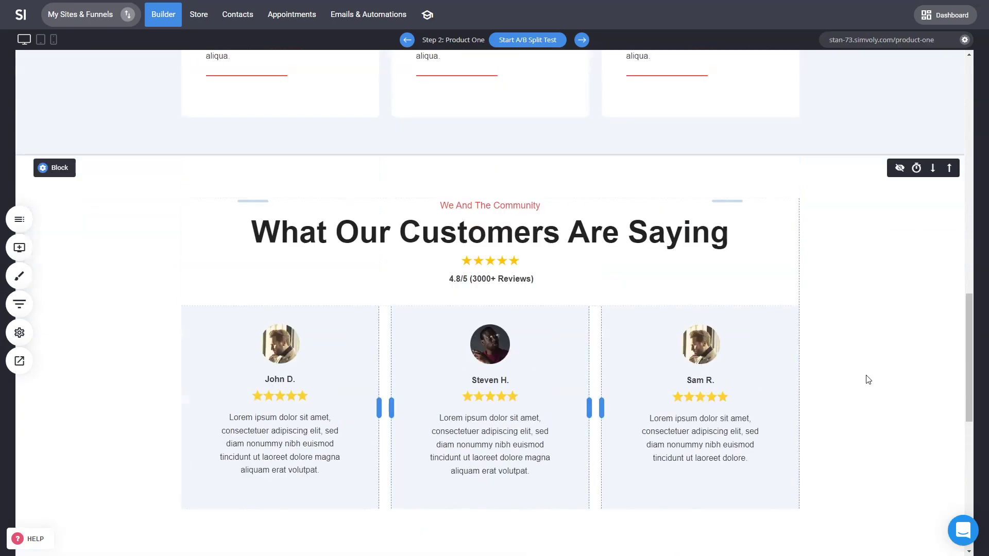
{"action": "left_click", "coordinate": [20, 309]}
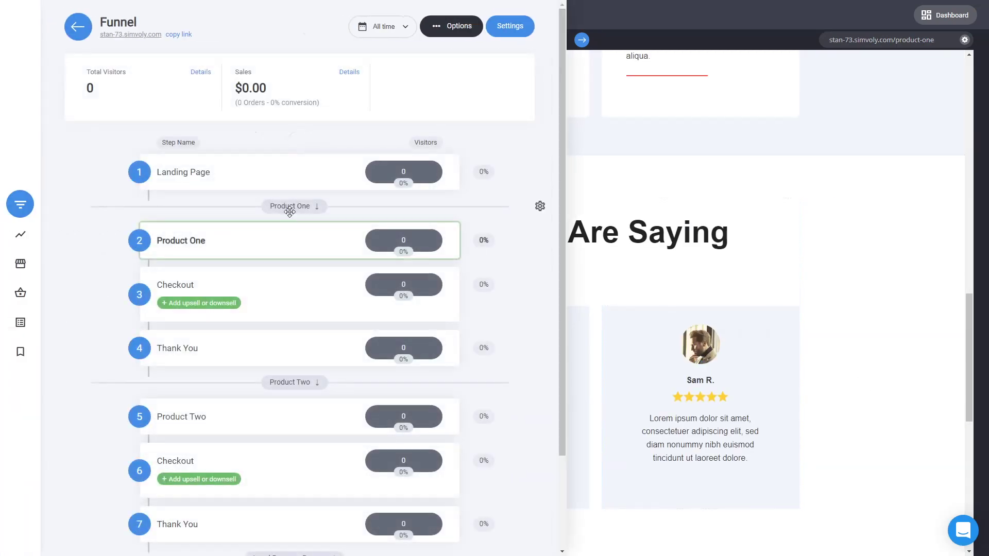
{"action": "left_click", "coordinate": [174, 288]}
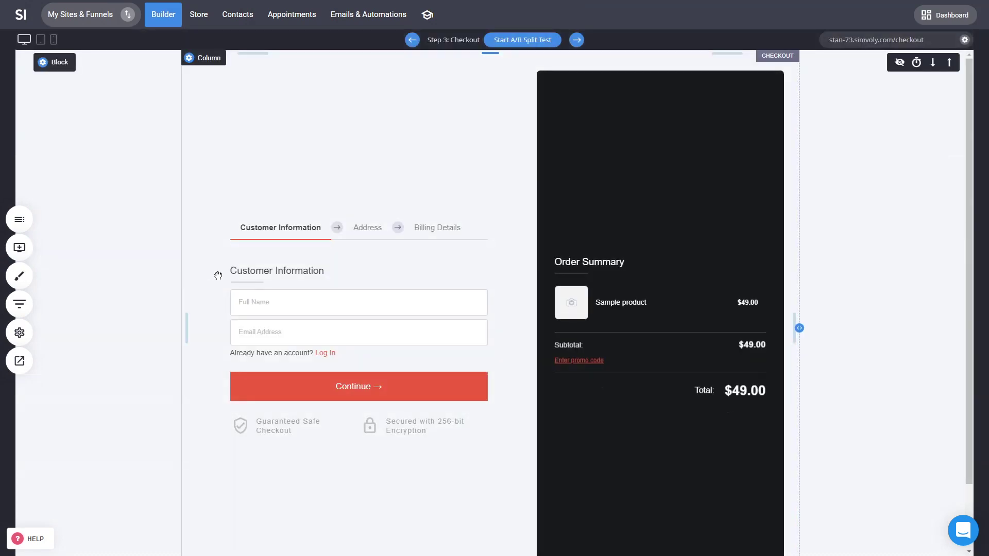
Delete the Checkout step from Product One's flow and confirm the removal.
{"action": "left_click", "coordinate": [19, 305]}
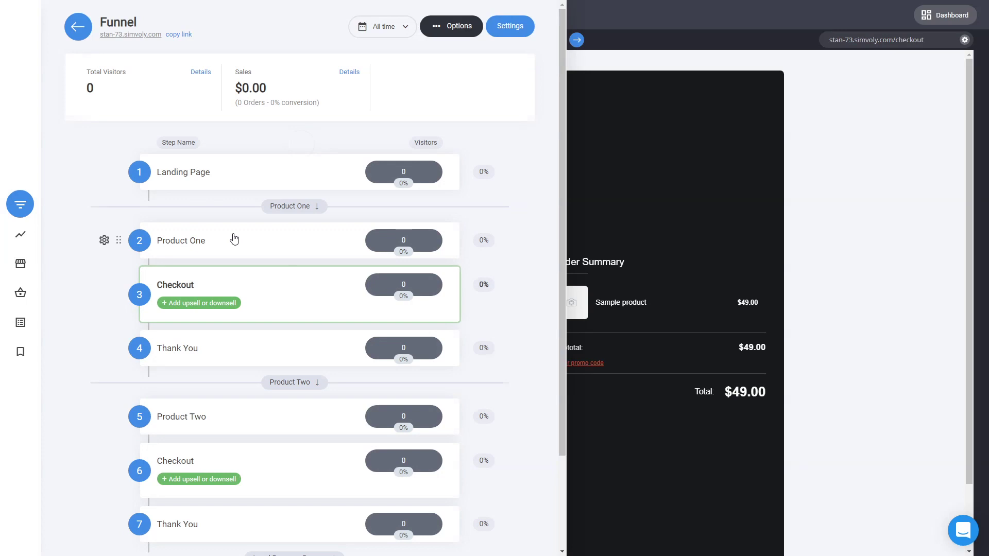
{"action": "mouse_move", "coordinate": [422, 253]}
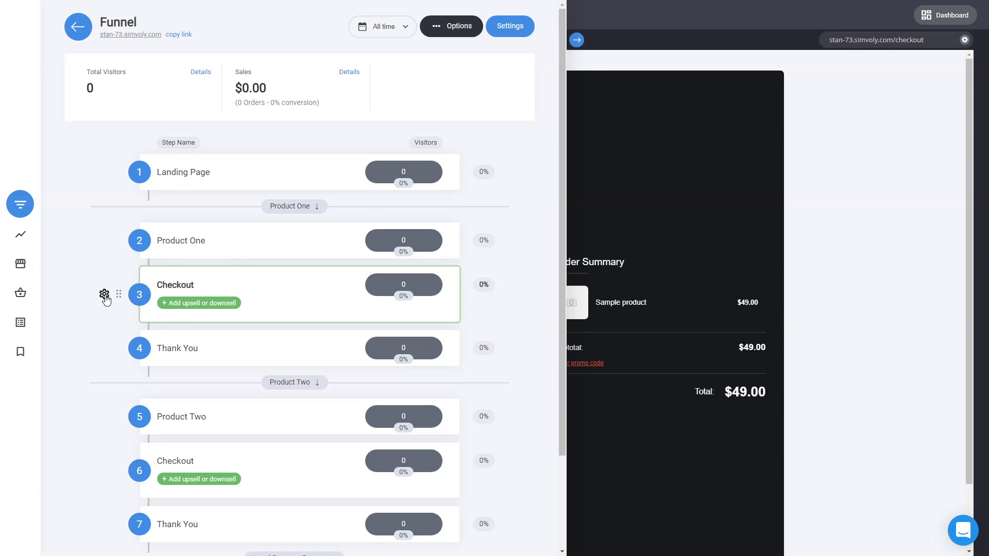
{"action": "left_click", "coordinate": [104, 295]}
{"action": "left_click", "coordinate": [107, 252]}
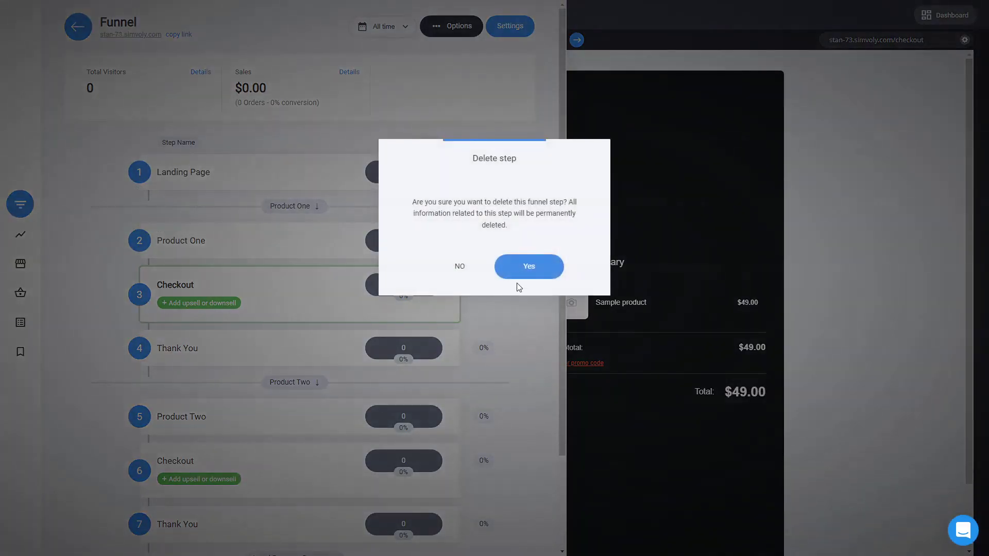
{"action": "left_click", "coordinate": [517, 277]}
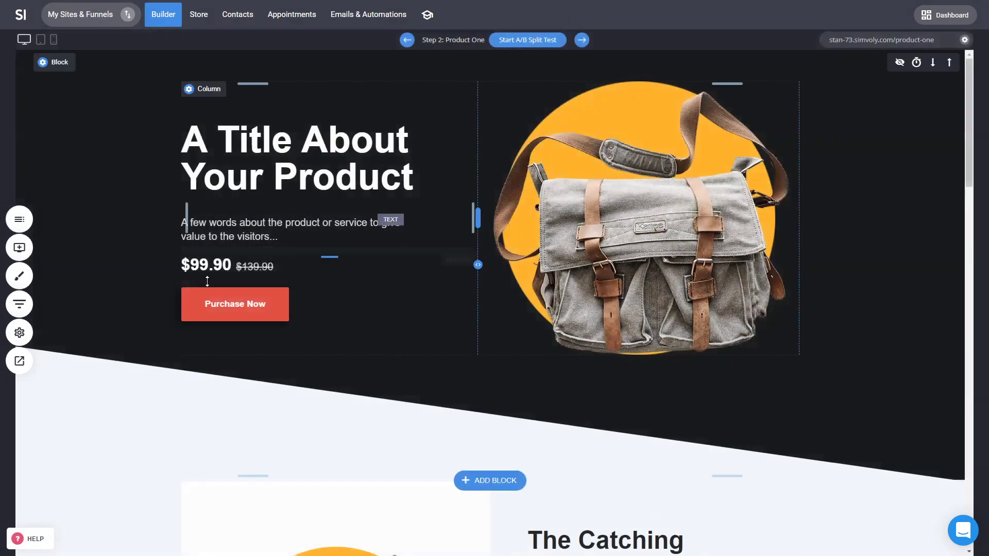
Show the widgets panel, then the funnel steps with Product One leading straight to Thank You.
{"action": "left_click", "coordinate": [19, 247]}
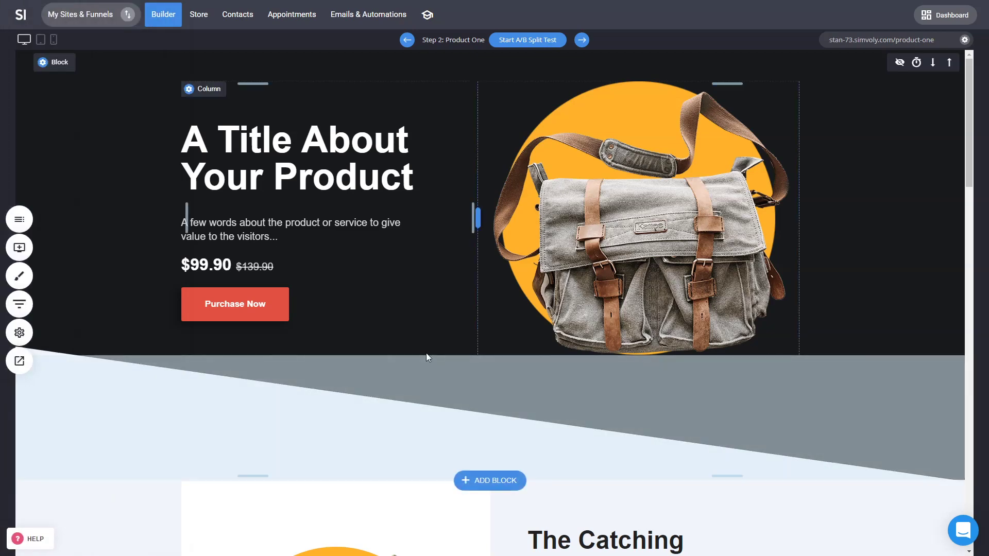
{"action": "left_click", "coordinate": [8, 305]}
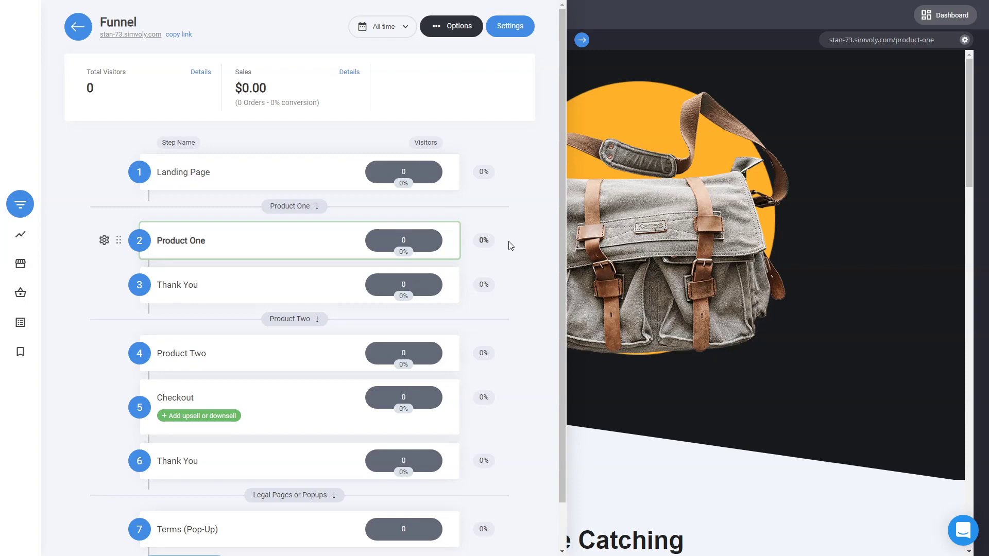
Open the Landing Page, then review all seven funnel steps down to the Terms pop-up.
{"action": "left_click", "coordinate": [199, 173]}
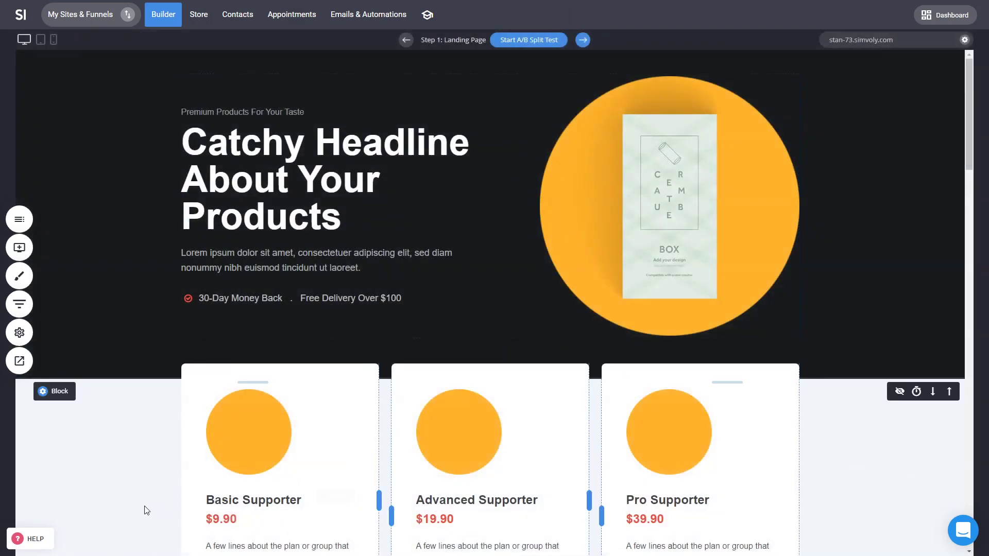
{"action": "left_click", "coordinate": [19, 303]}
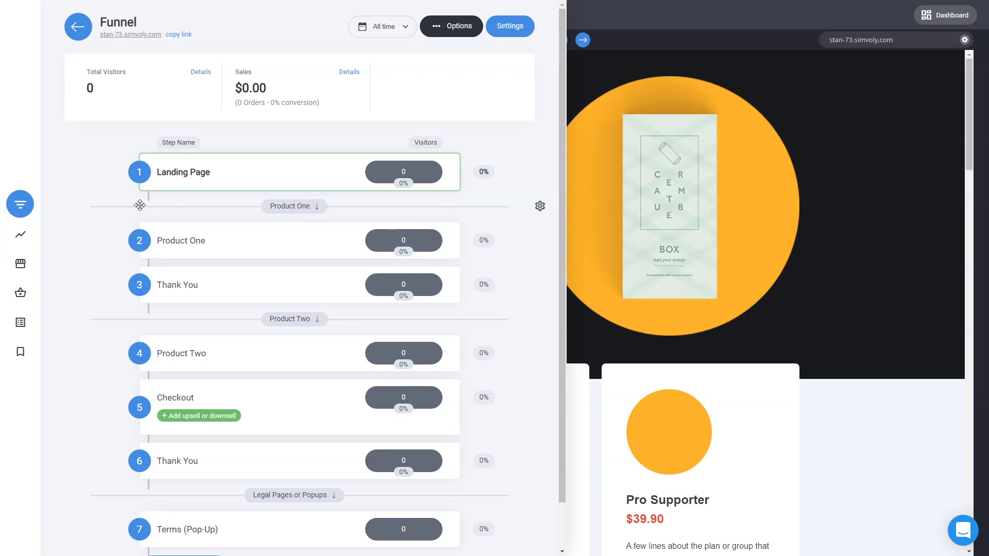
{"action": "scroll", "coordinate": [262, 297], "scroll_direction": "down", "scroll_amount": 1}
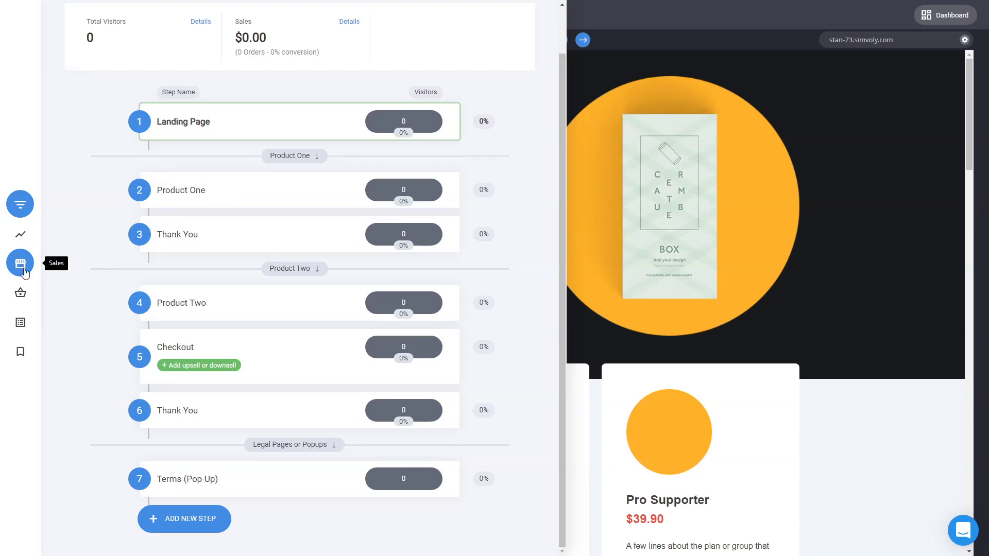
Browse the funnel's Sales, Products, Top Performers and Top Sources reports, then close the panel.
{"action": "left_click", "coordinate": [25, 273]}
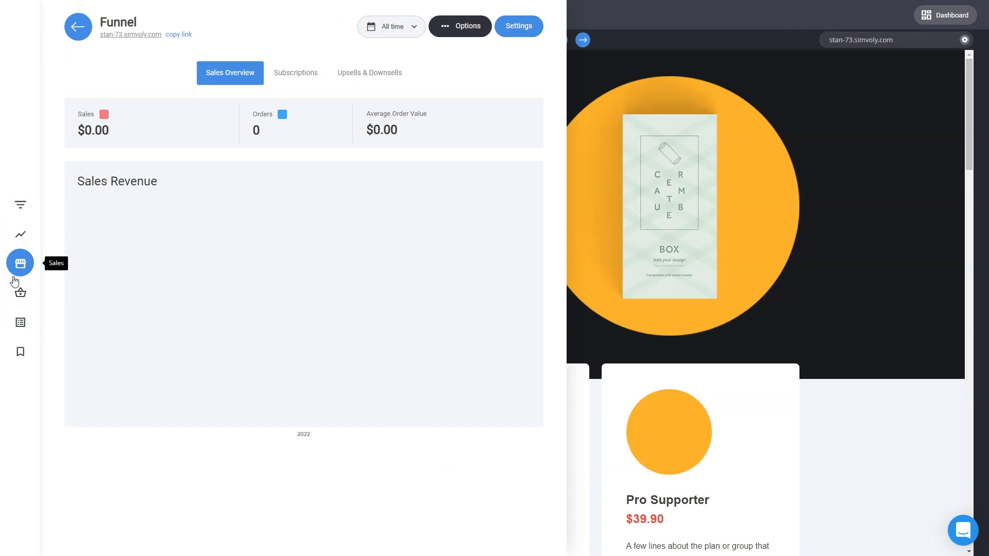
{"action": "left_click", "coordinate": [20, 322]}
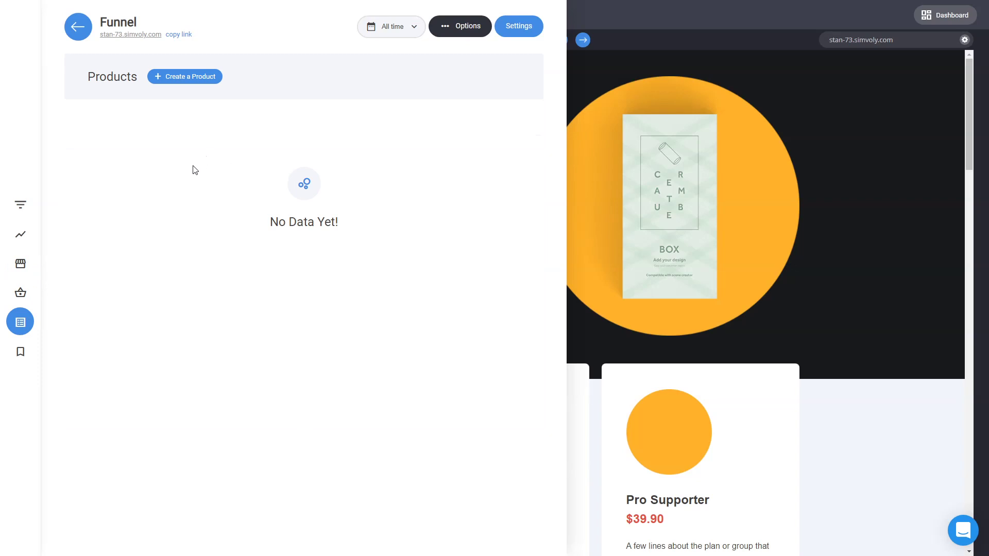
{"action": "left_click", "coordinate": [23, 355]}
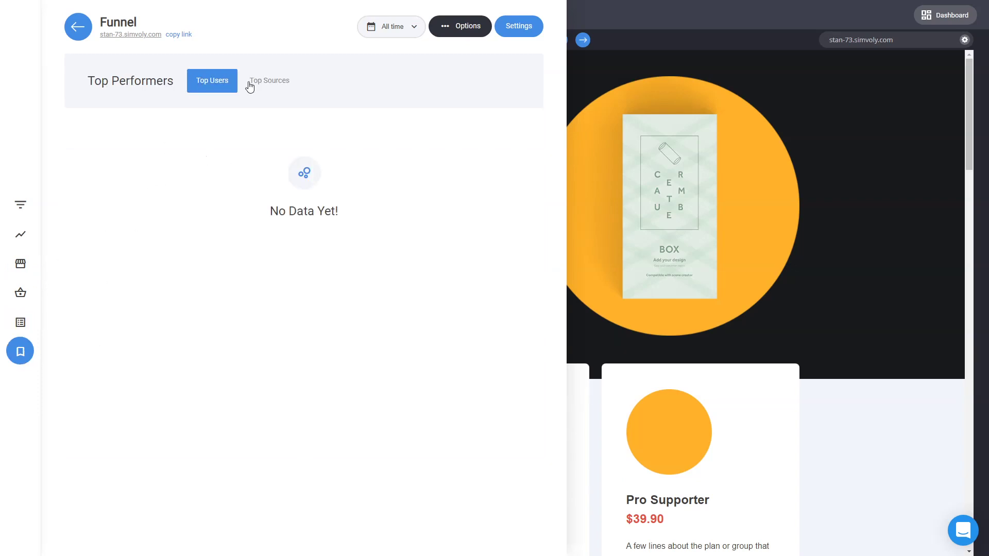
{"action": "left_click", "coordinate": [274, 82]}
{"action": "left_click", "coordinate": [612, 224]}
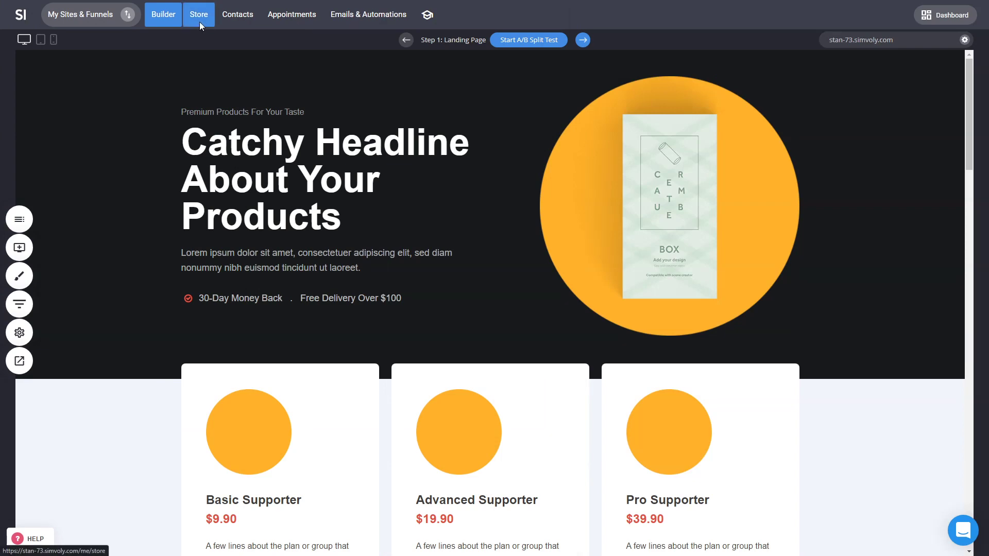
View the store's empty Orders list and the fields available under Add Filter.
{"action": "left_click", "coordinate": [200, 24]}
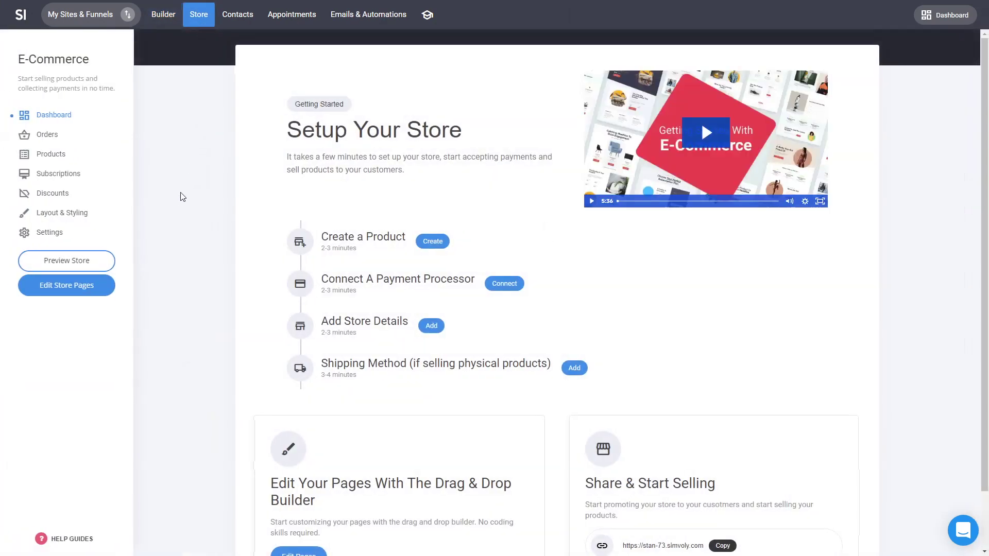
{"action": "left_click", "coordinate": [46, 134]}
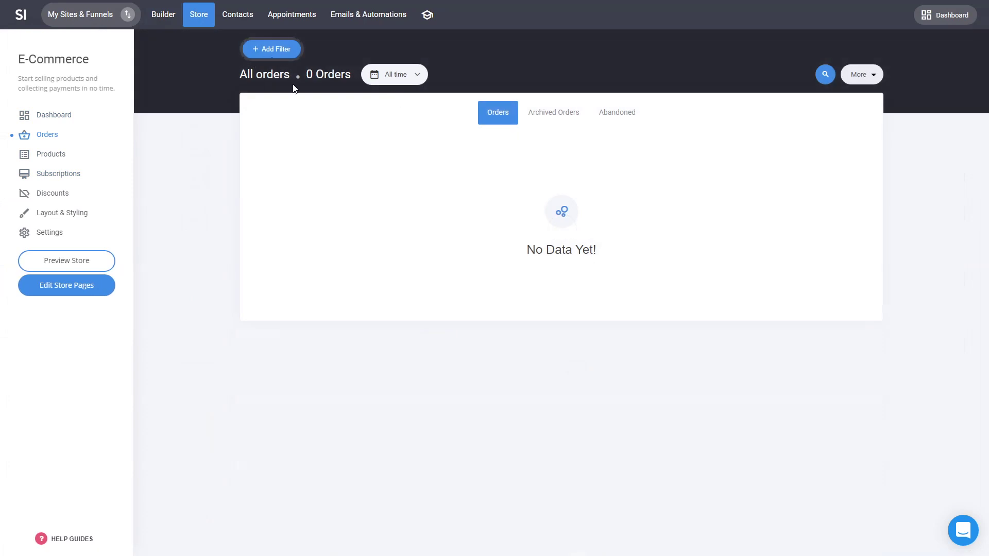
{"action": "left_click", "coordinate": [273, 52]}
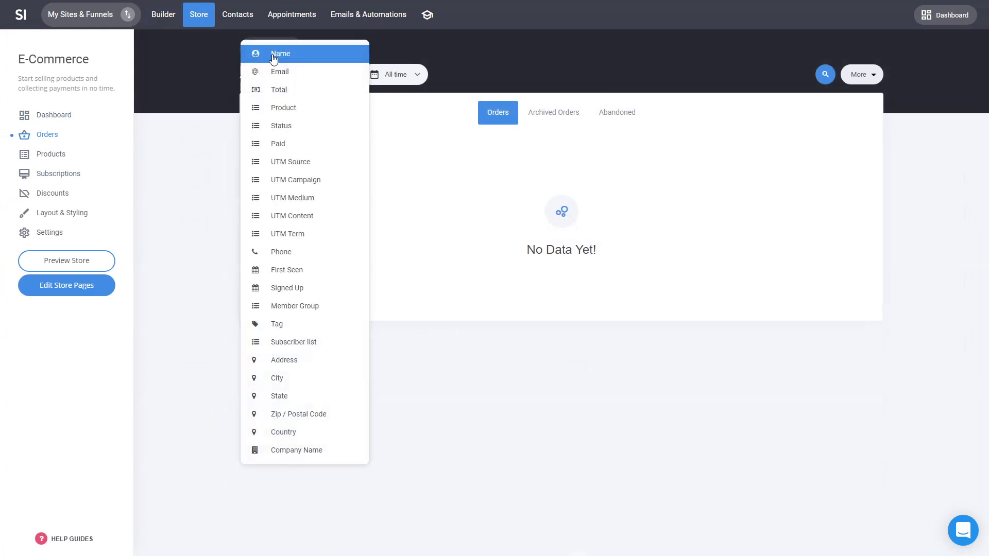
{"action": "left_click", "coordinate": [472, 234]}
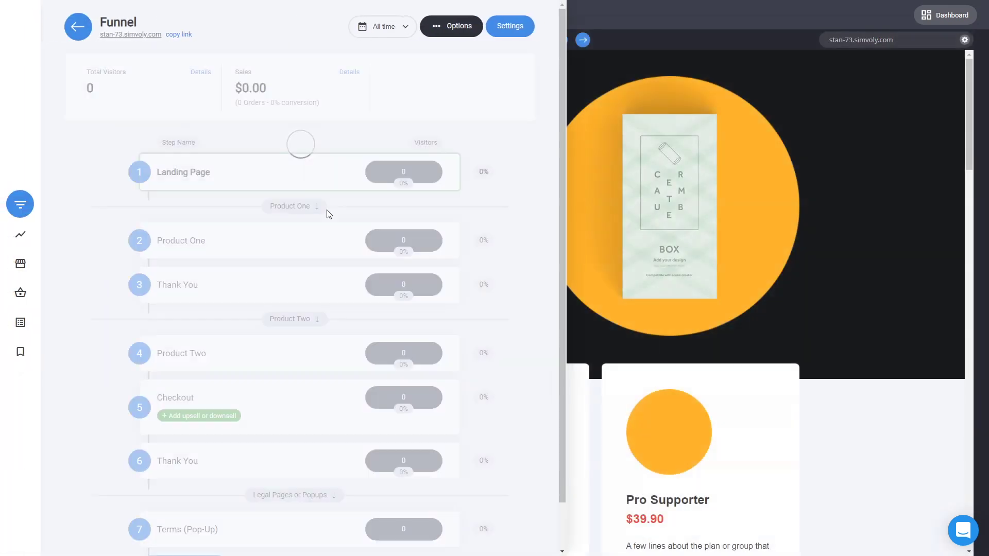
{"action": "left_click", "coordinate": [656, 219]}
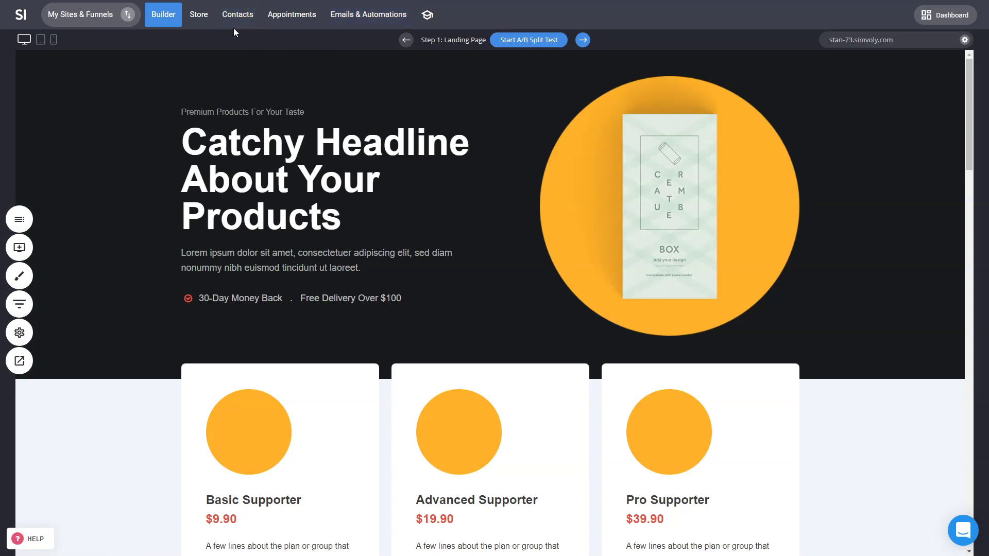
{"action": "left_click", "coordinate": [19, 304]}
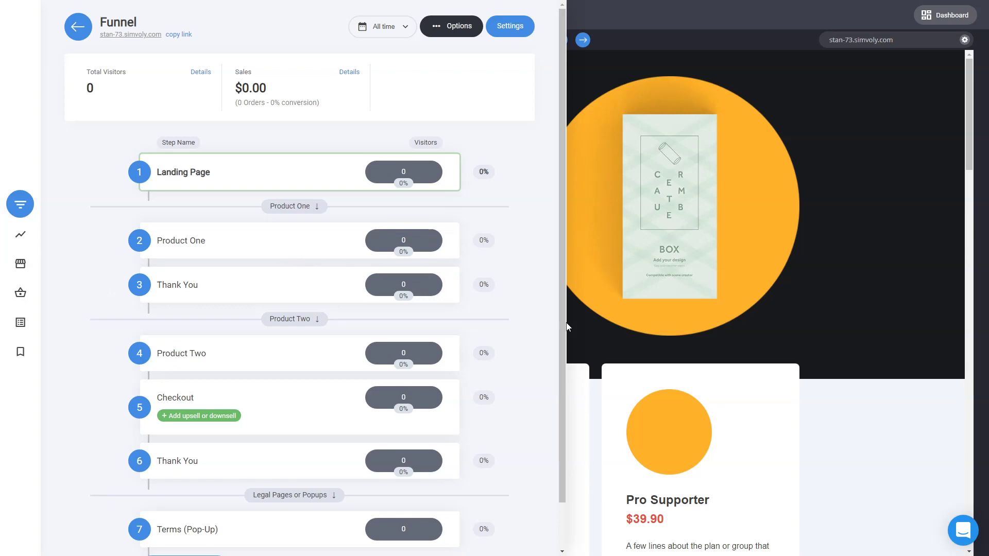
Close the funnel panel so the Step 1 Landing Page fills the builder.
{"action": "mouse_move", "coordinate": [202, 233]}
{"action": "left_click", "coordinate": [705, 273]}
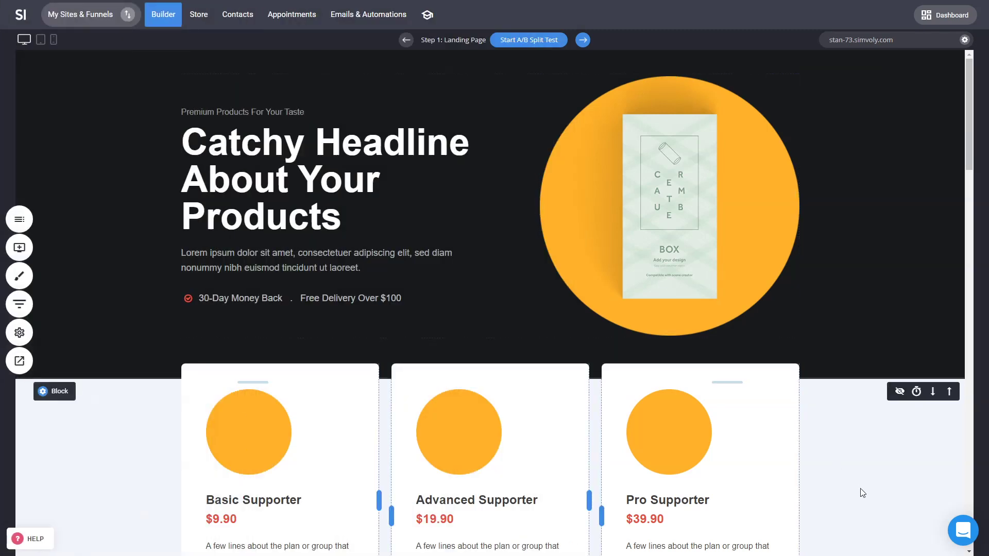